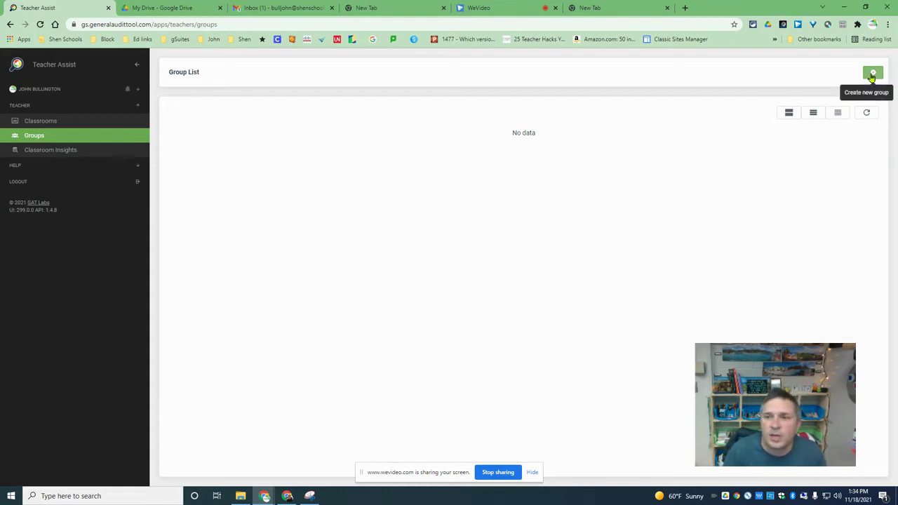
- Create a new group named "Study a1"
click(873, 74)
text(Study a1)
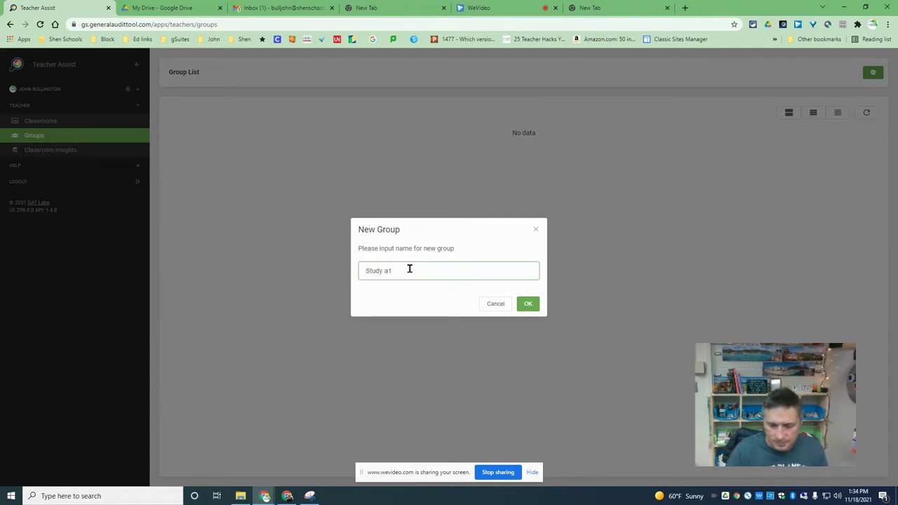
key(Return)
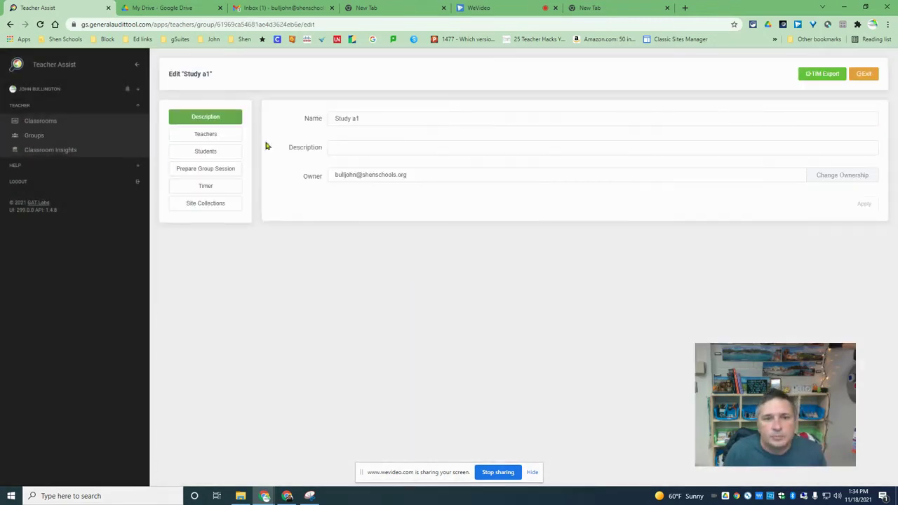
- Look up a student by school e-mail and add them to the Study a1 group's student list
click(209, 138)
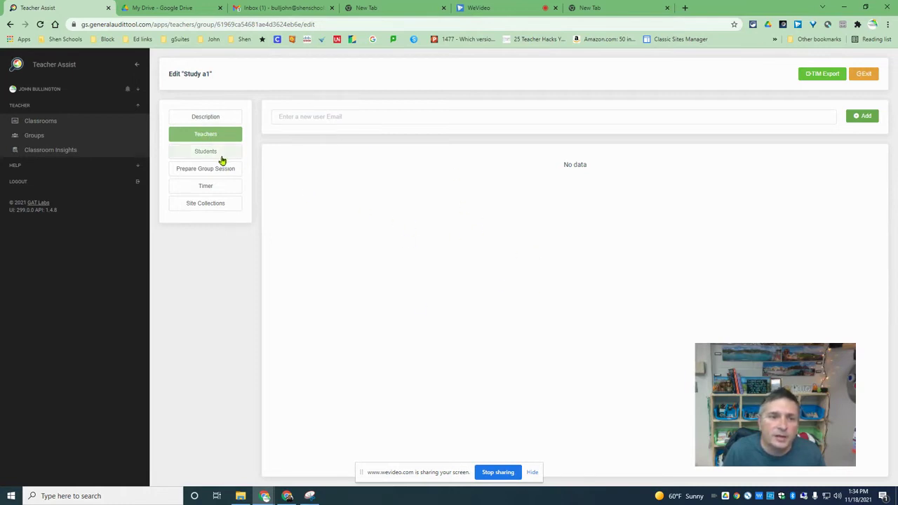
click(199, 154)
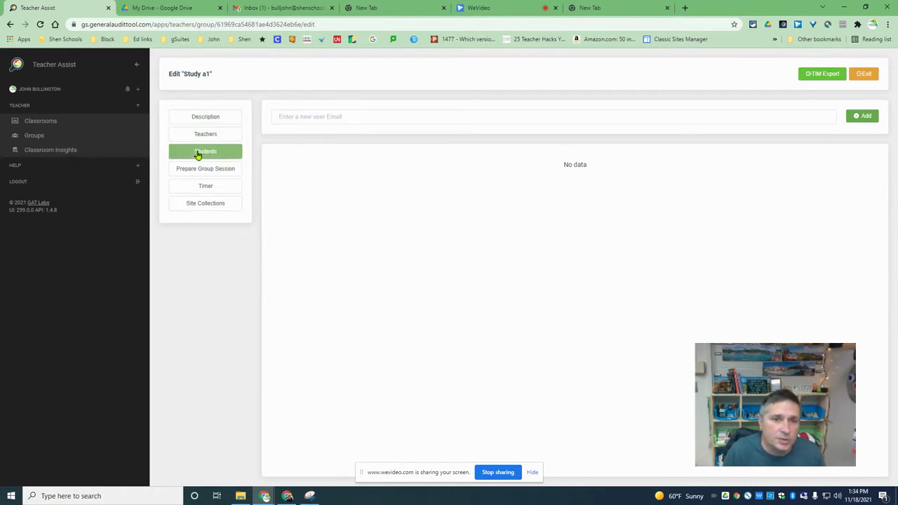
click(322, 117)
text(23)
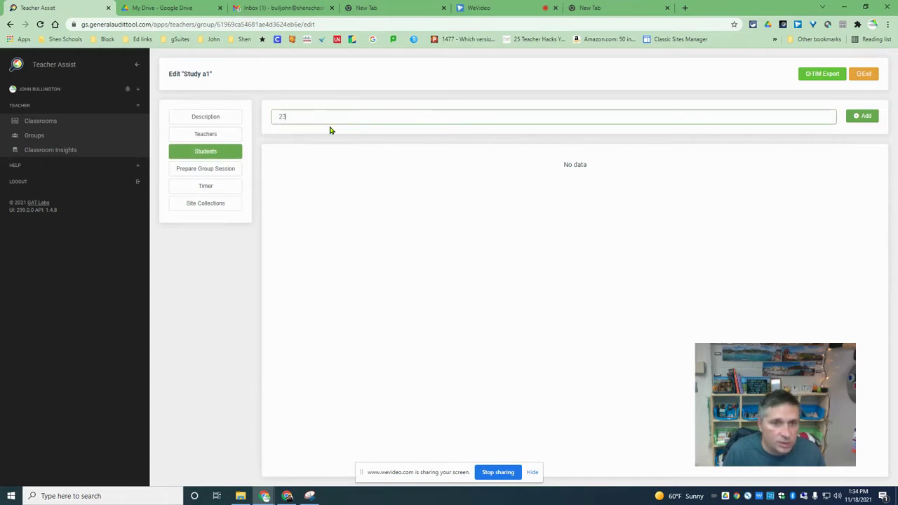
text(g)
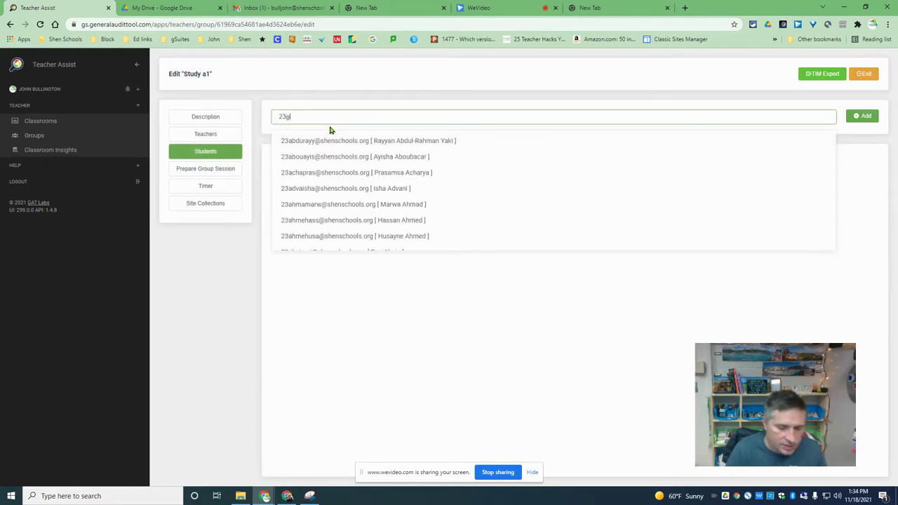
text(id)
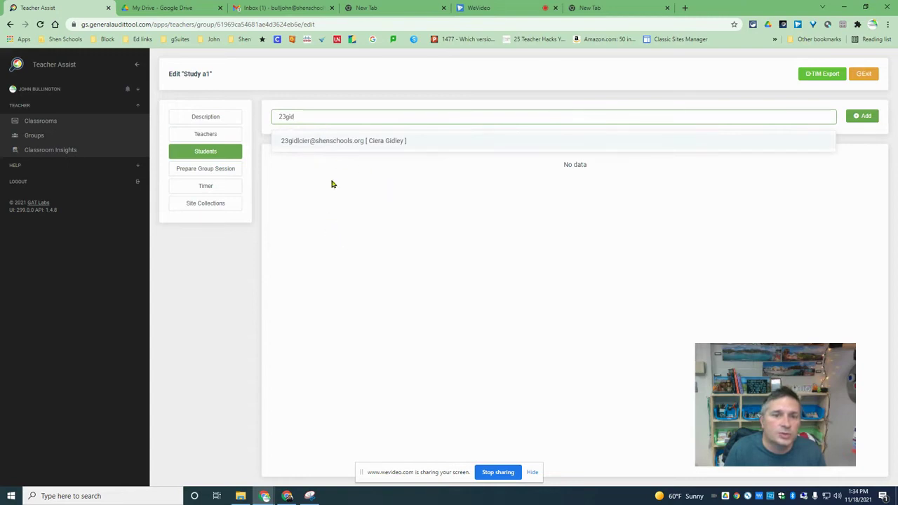
click(317, 141)
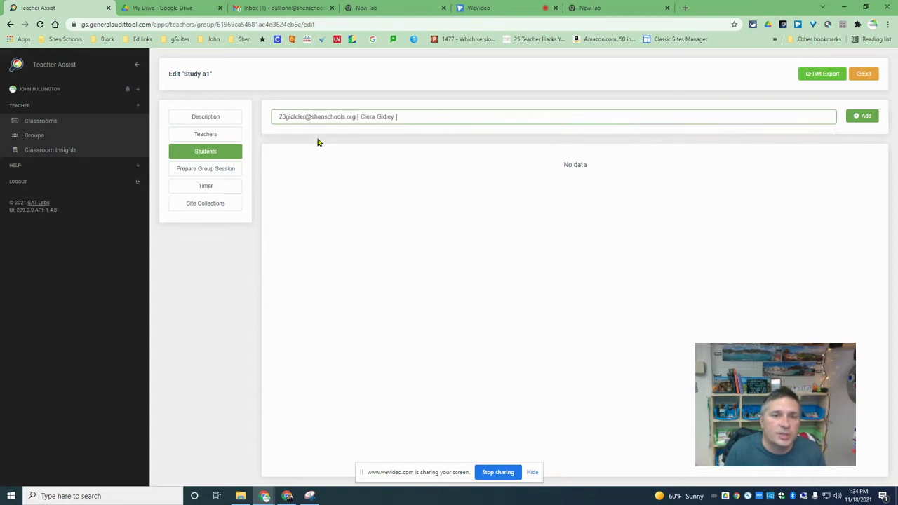
click(866, 118)
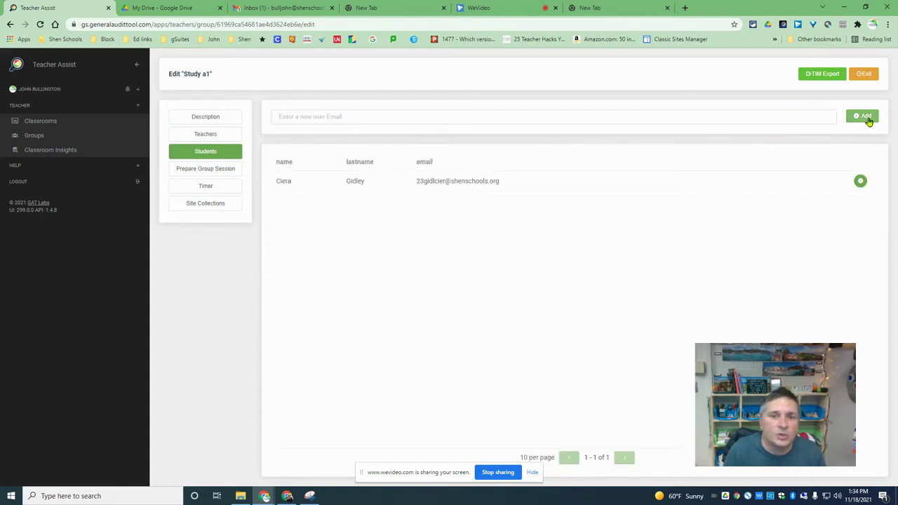
- Add a second student to the Study a1 group by school e-mail and exit the group editor
click(290, 118)
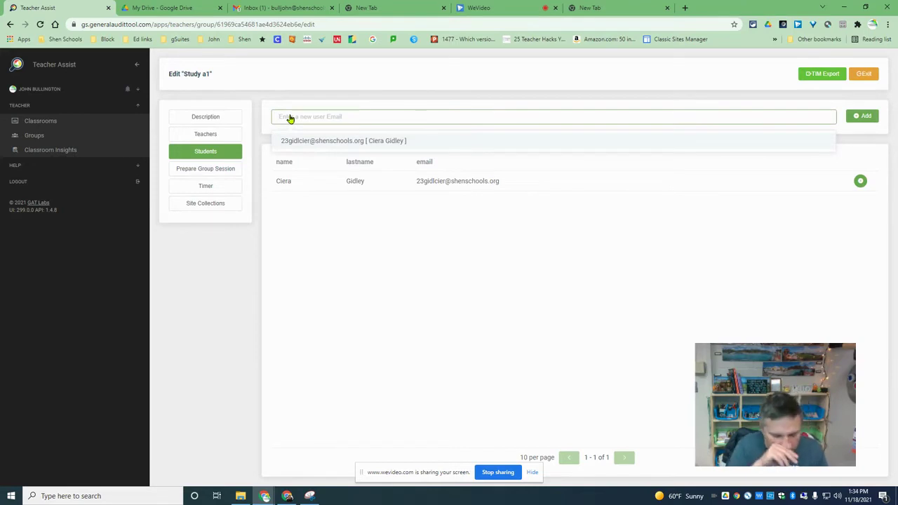
text(23)
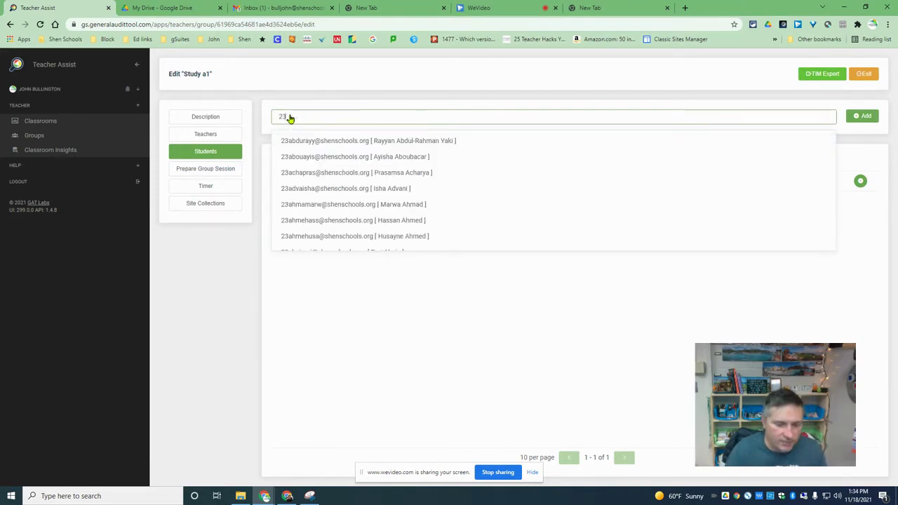
text(yang)
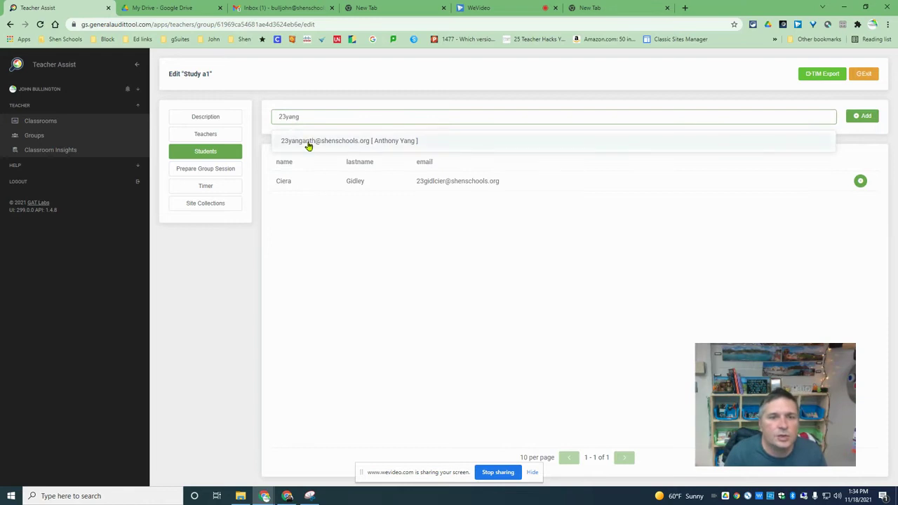
click(309, 144)
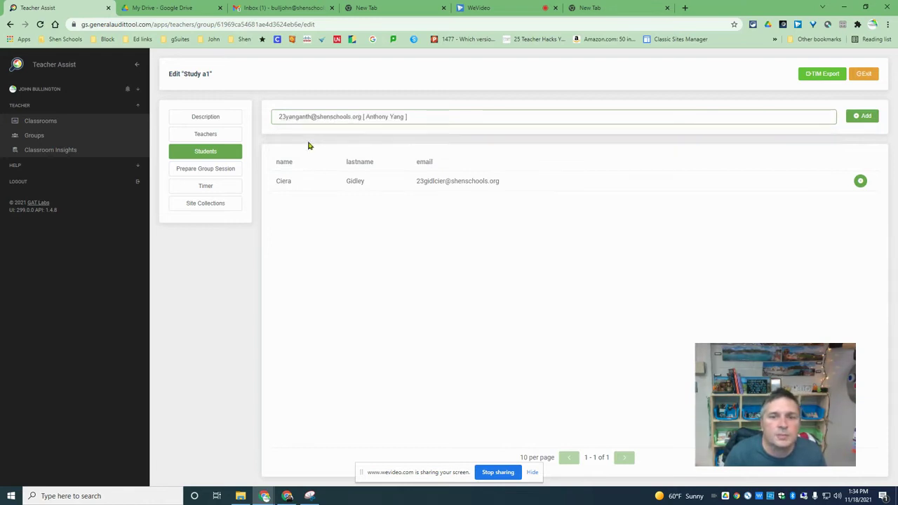
click(863, 116)
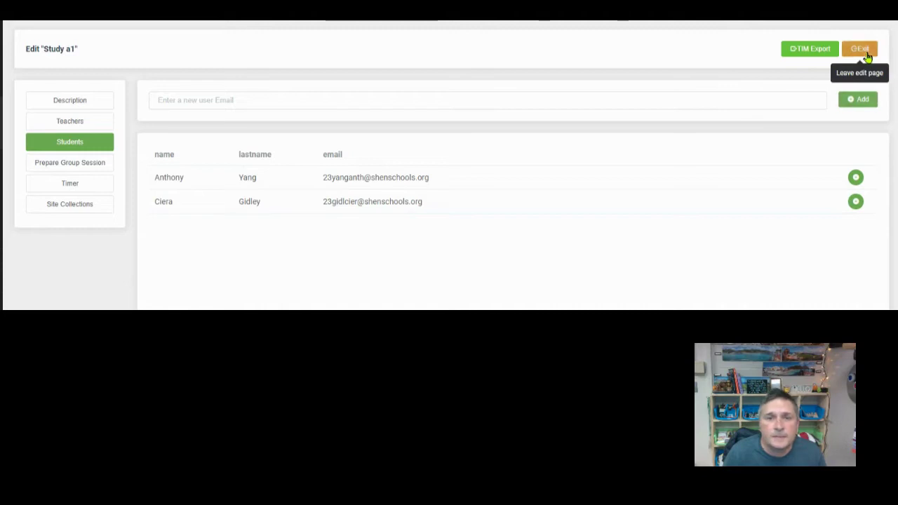
click(866, 75)
click(456, 304)
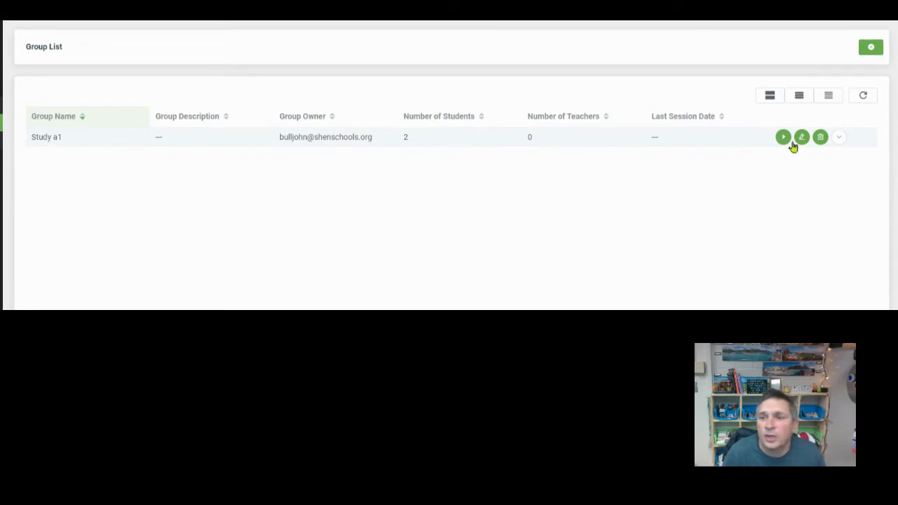
- Reopen the Study a1 group for editing and remove both students from its student list
click(802, 137)
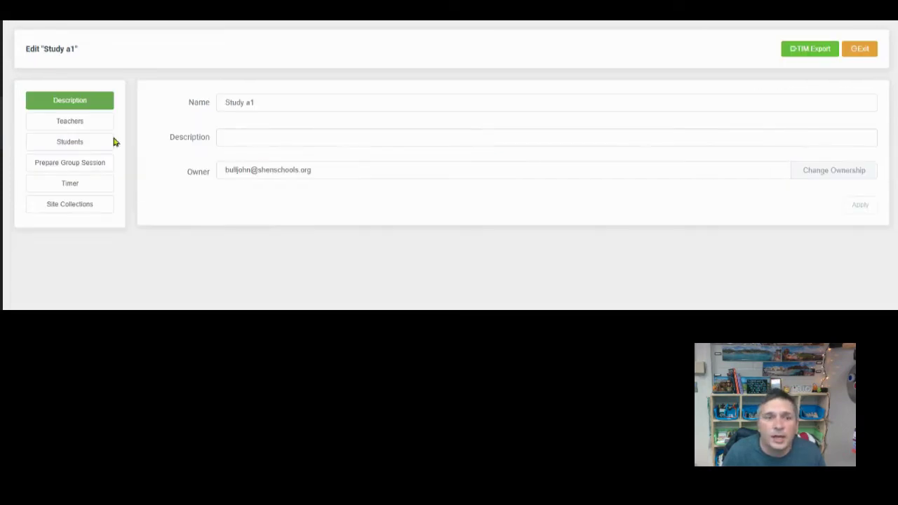
click(70, 142)
click(856, 177)
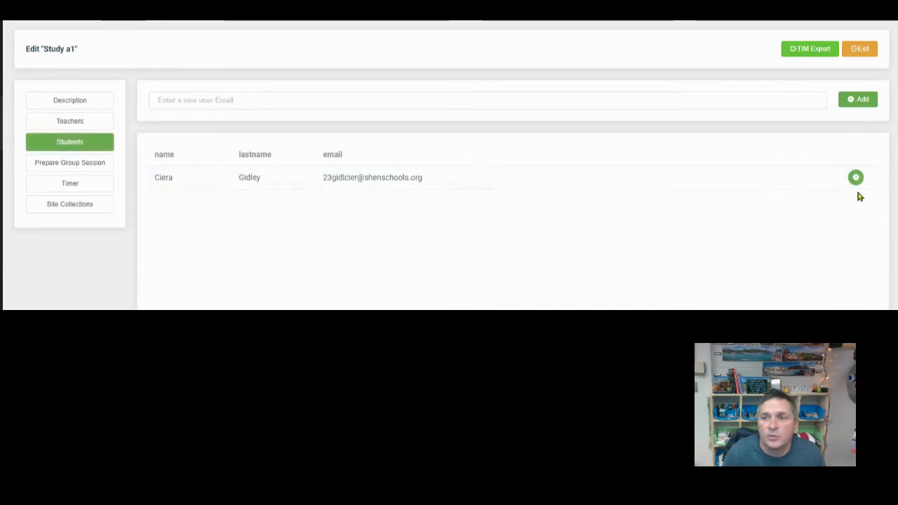
click(856, 177)
- Add the LT test account as a student of the Study a1 group and exit the group editor
click(247, 107)
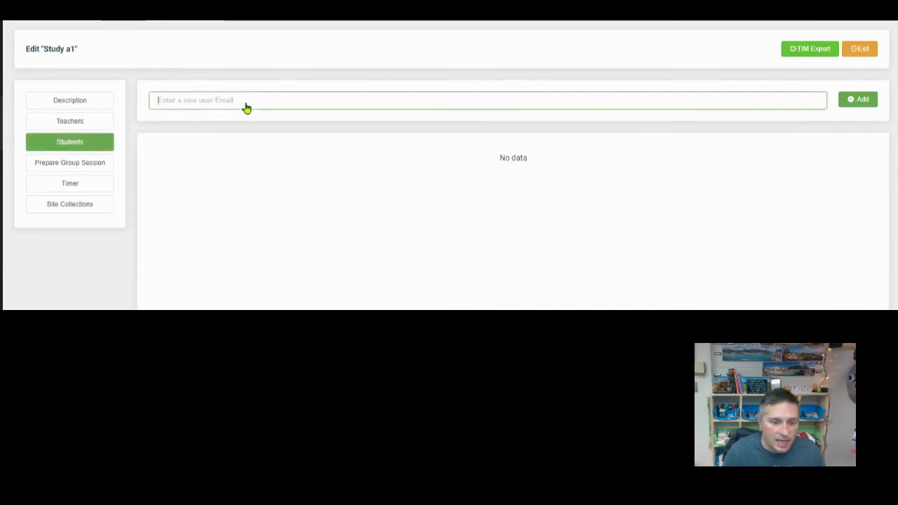
text(lt)
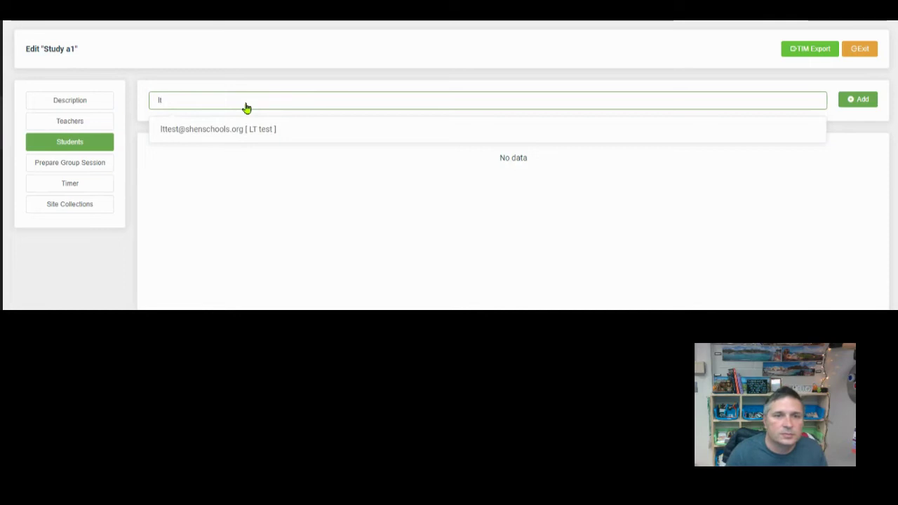
click(233, 129)
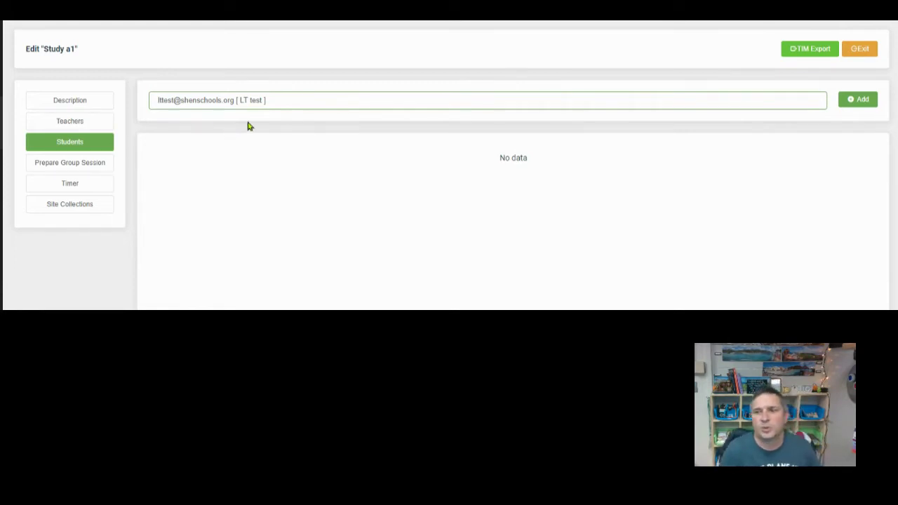
click(860, 102)
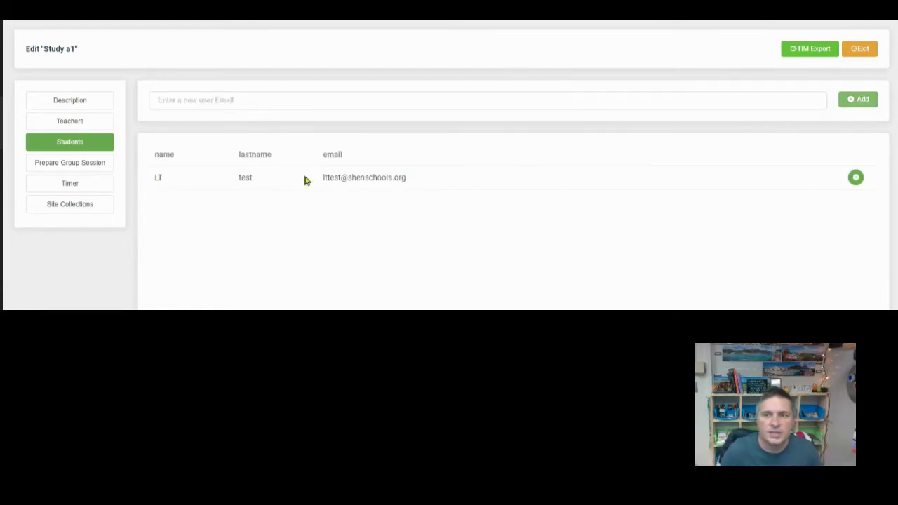
click(860, 49)
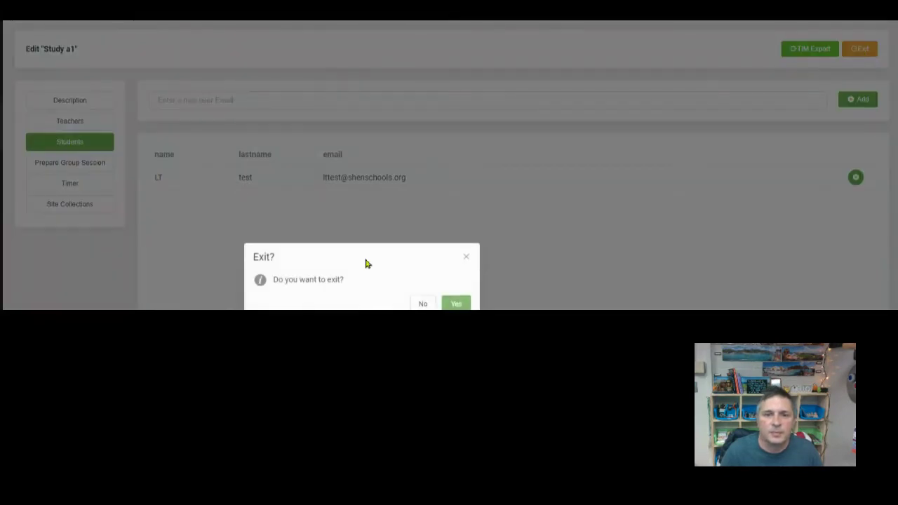
click(456, 303)
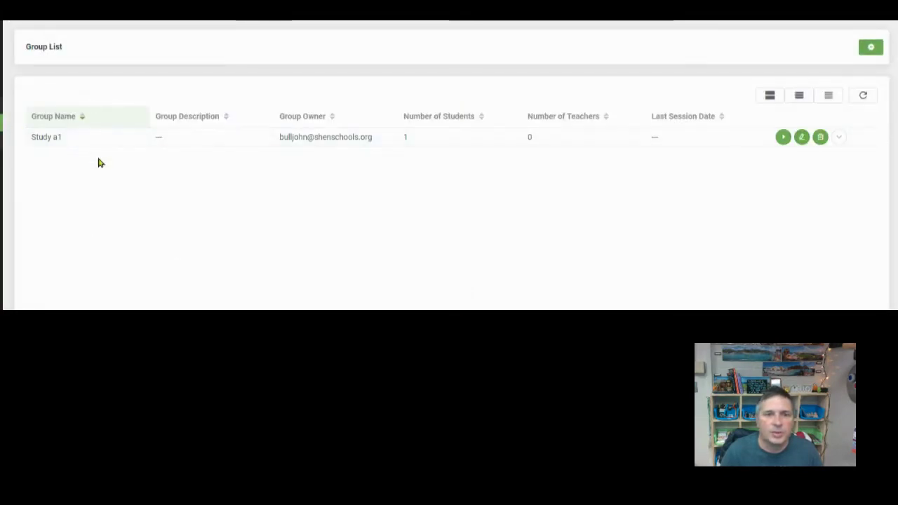
- Start a monitored session for the Study a1 group
click(783, 138)
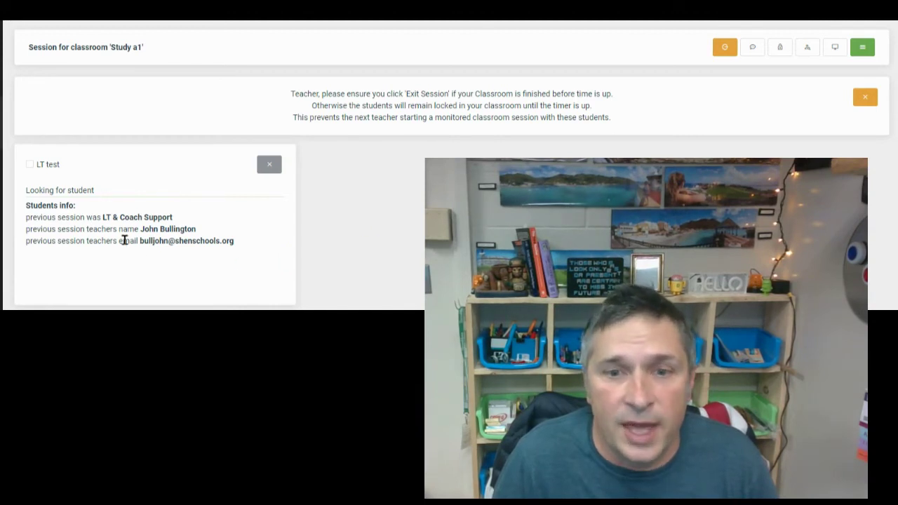
click(864, 49)
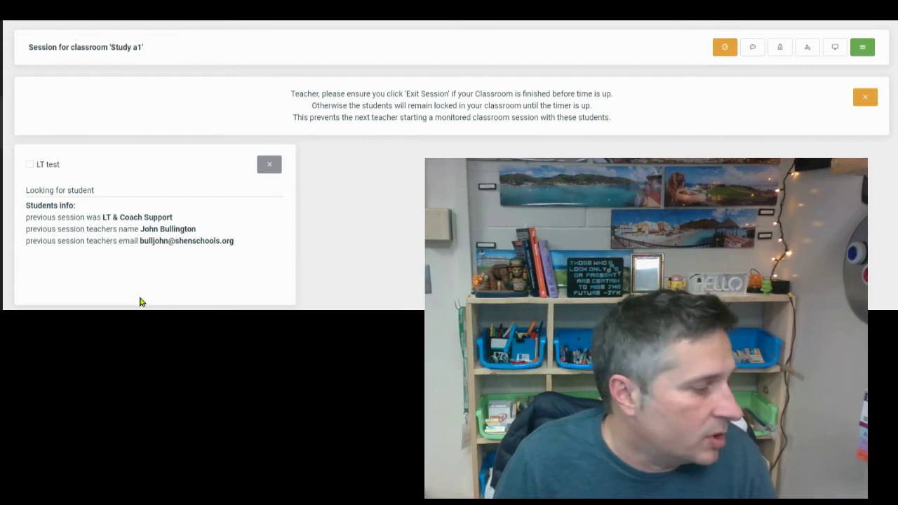
click(271, 167)
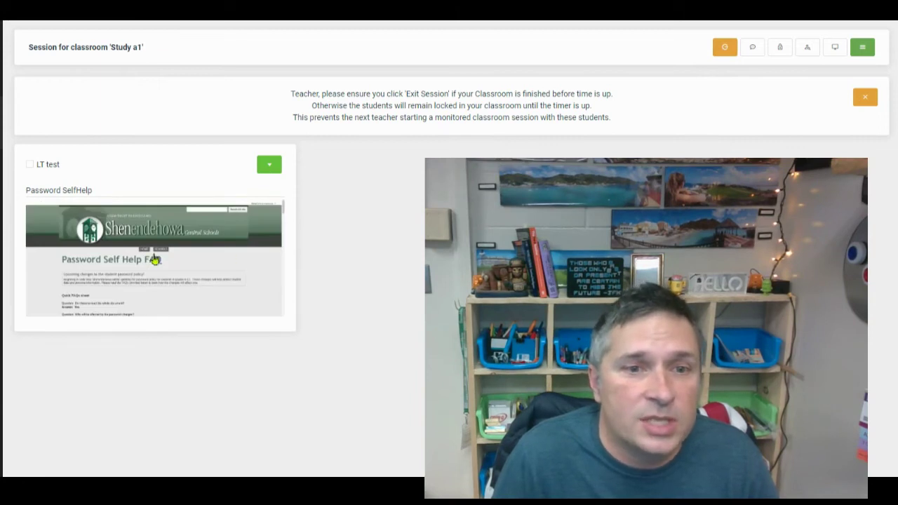
- Review the actions available for the LT test student and the session-wide tools, without applying any of them
click(269, 166)
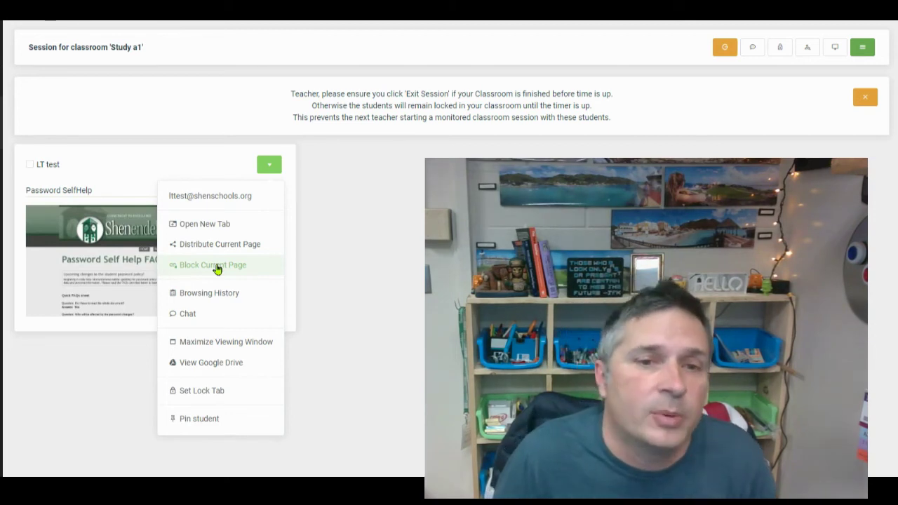
click(407, 309)
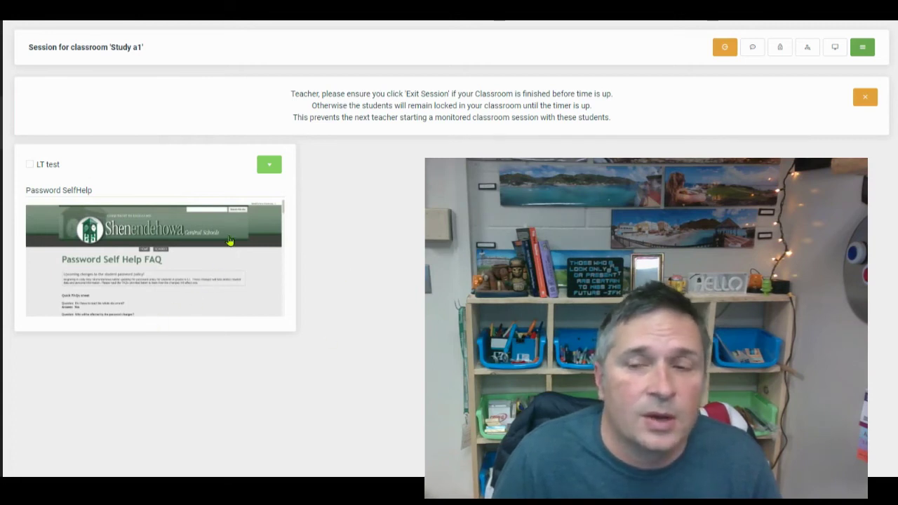
click(864, 56)
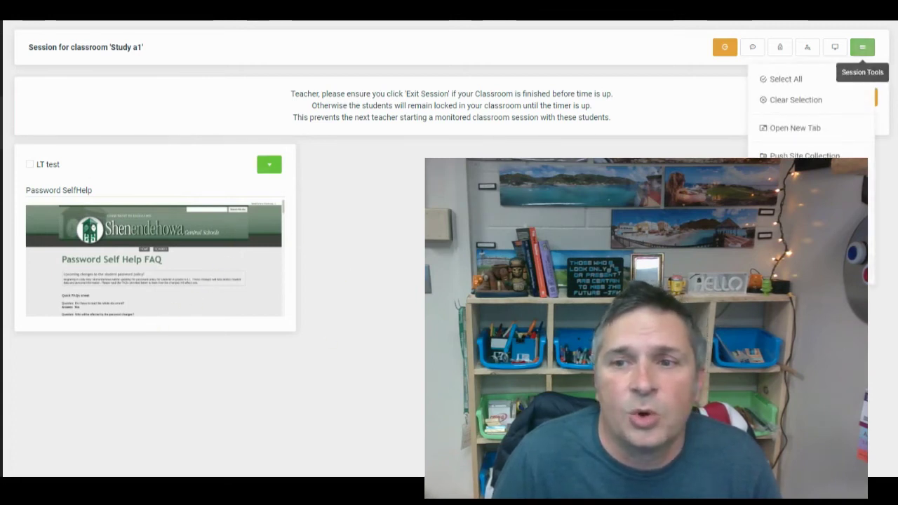
click(793, 98)
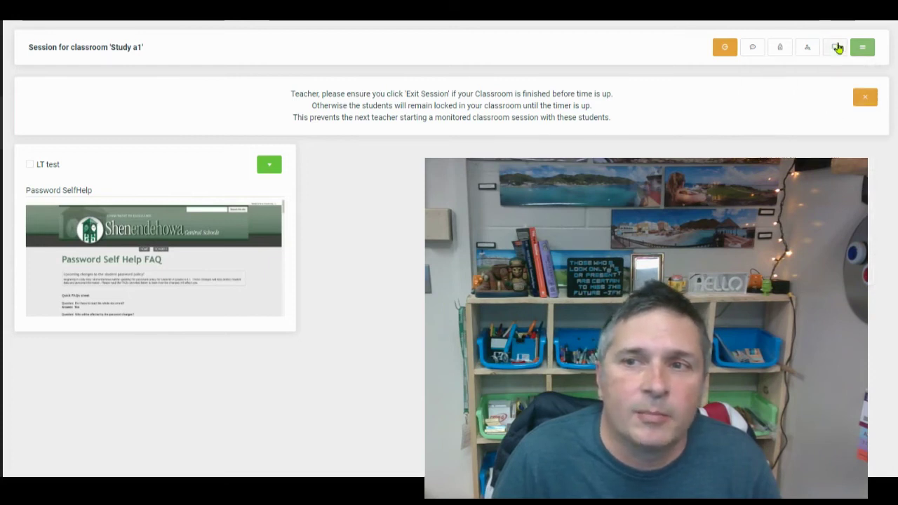
click(268, 164)
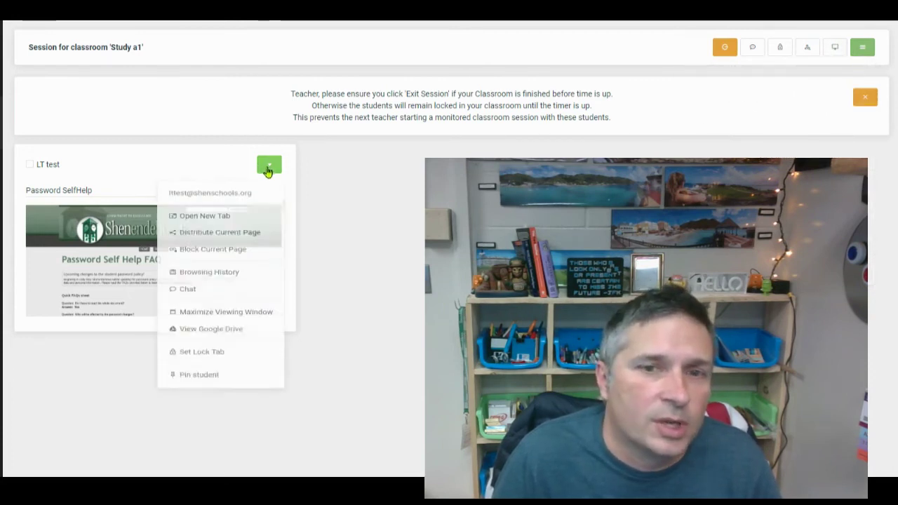
click(364, 242)
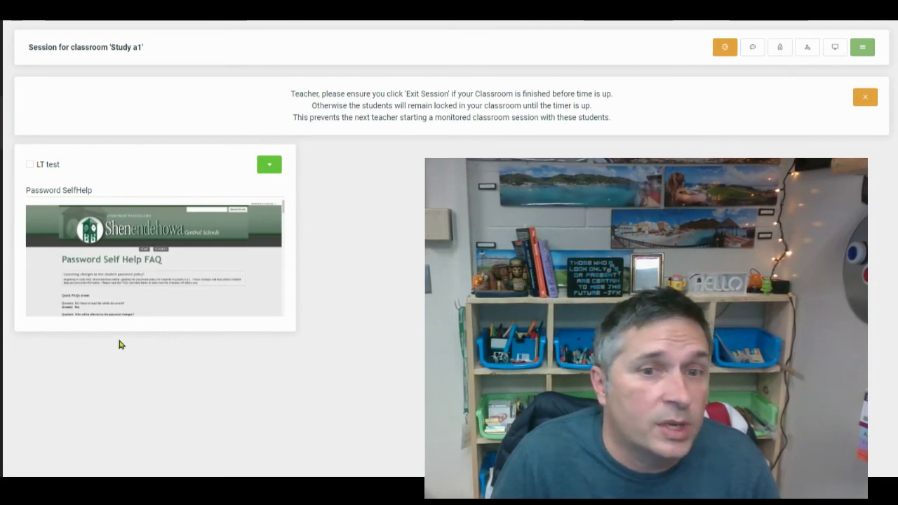
click(269, 166)
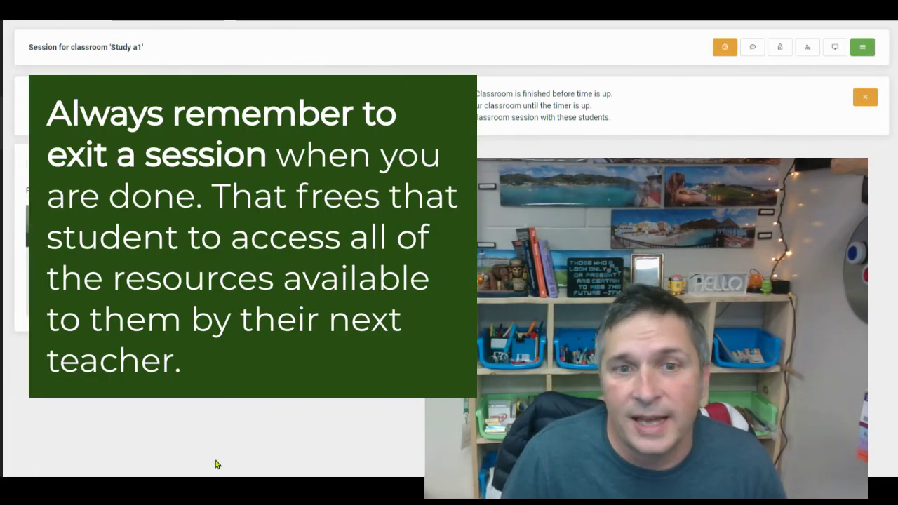
- Exit the Study a1 session and return to the group list
click(725, 47)
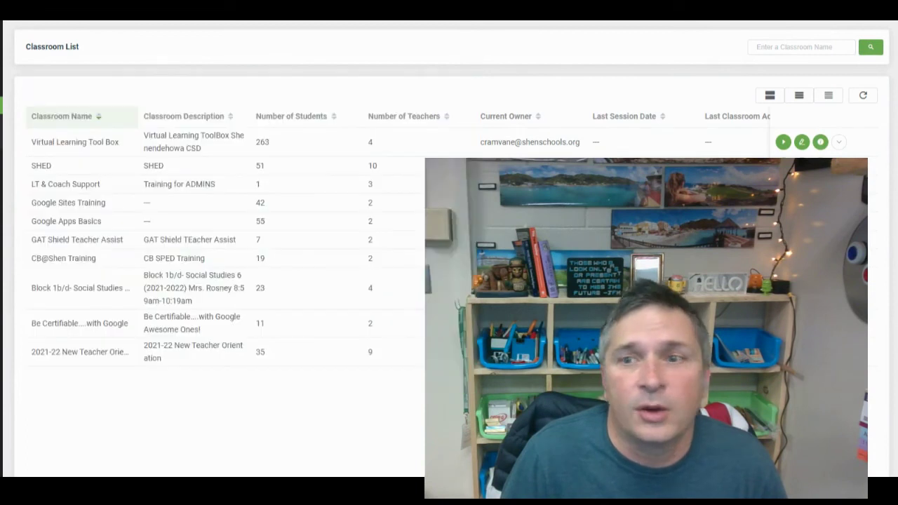
click(1, 123)
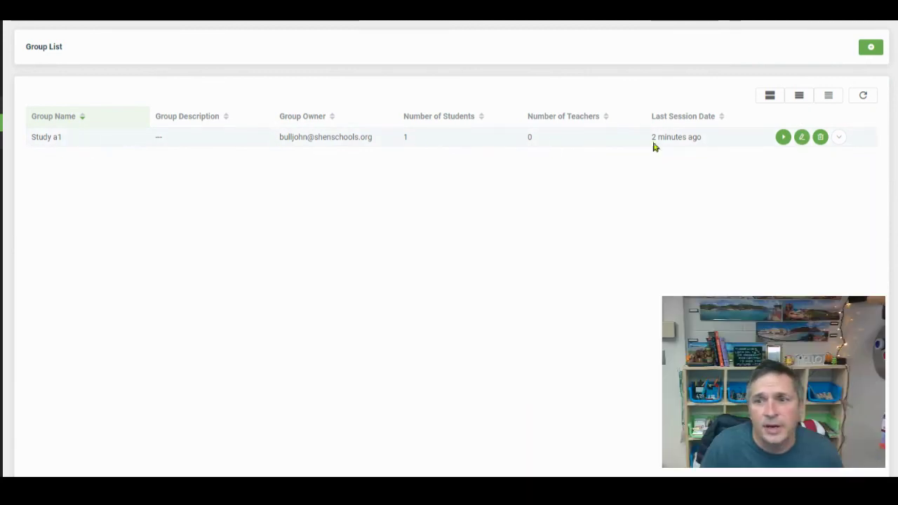
- Edit the Study a1 group, remove the LT test student, and activate the e-mail entry for a new student
click(802, 137)
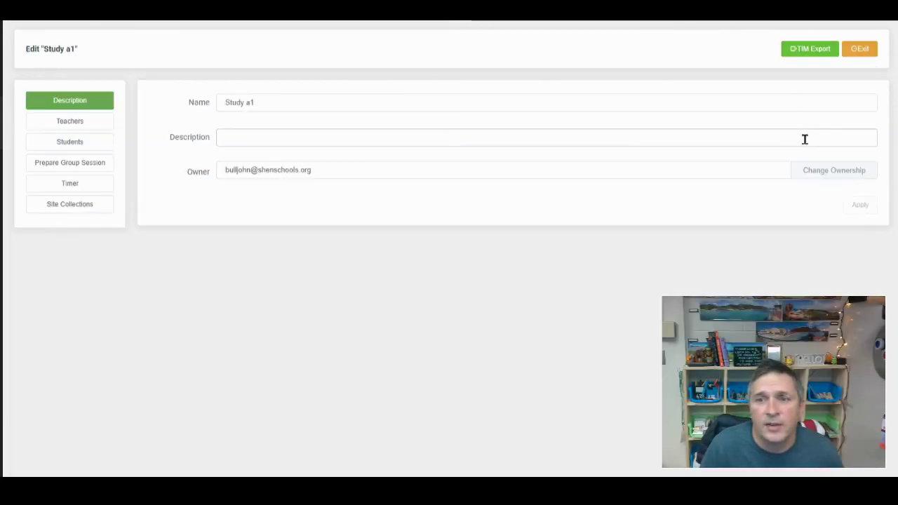
click(78, 143)
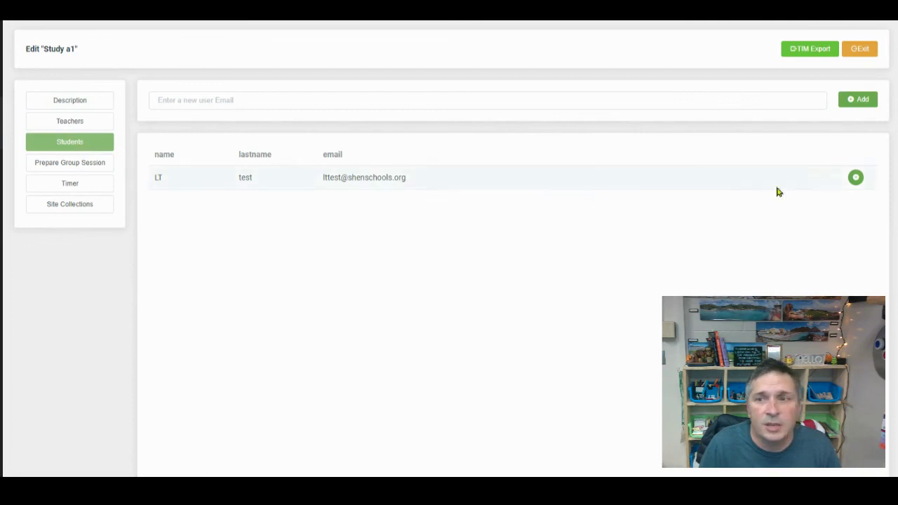
click(856, 178)
click(160, 102)
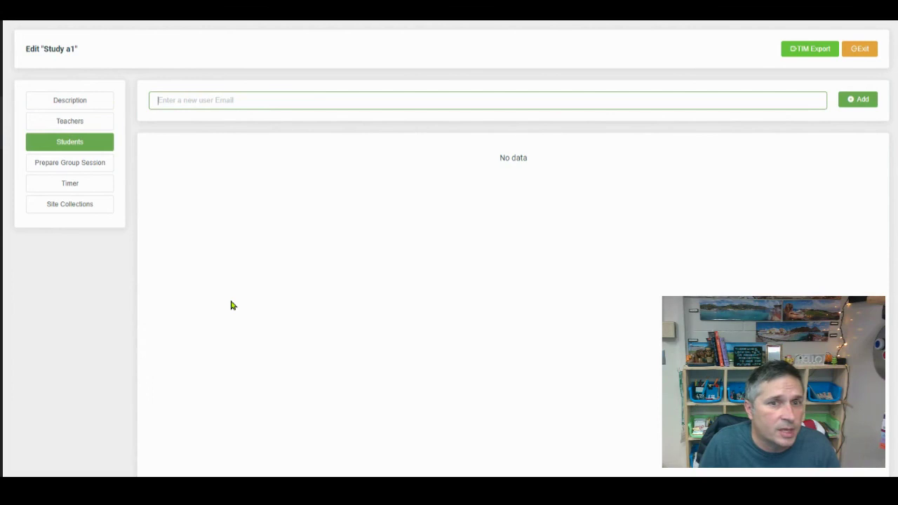